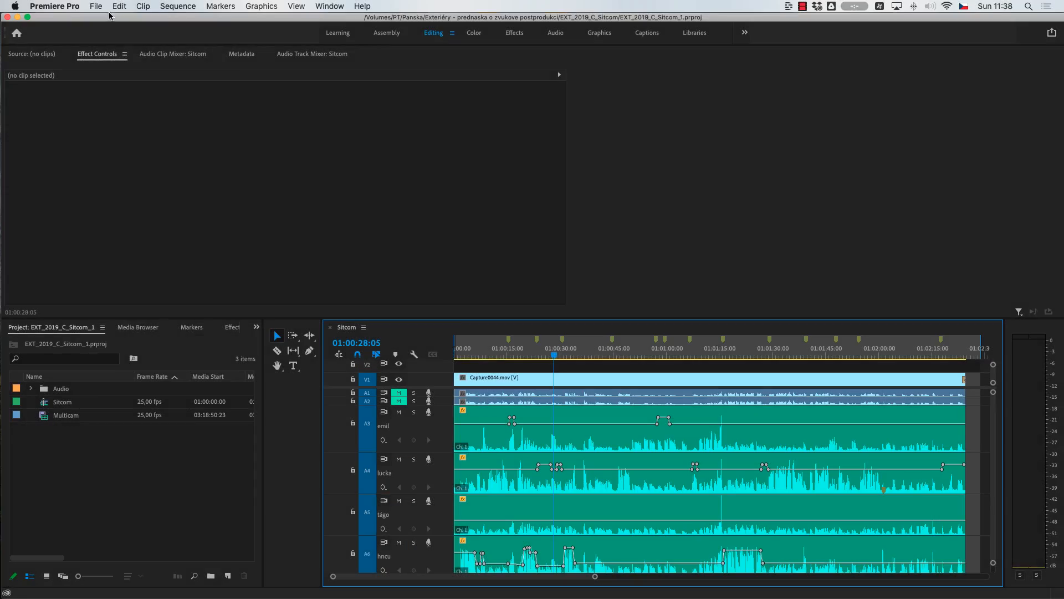
Export the Sitcom sequence as an AAF, and look through its source tracks in Pro Tools' session data import
click(127, 8)
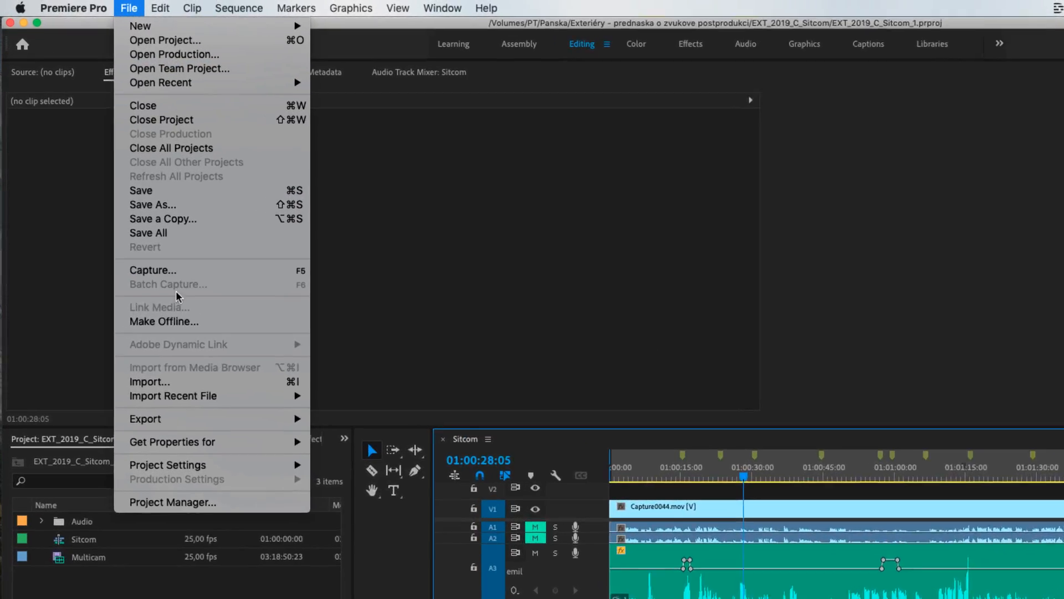
mouse_move(173, 416)
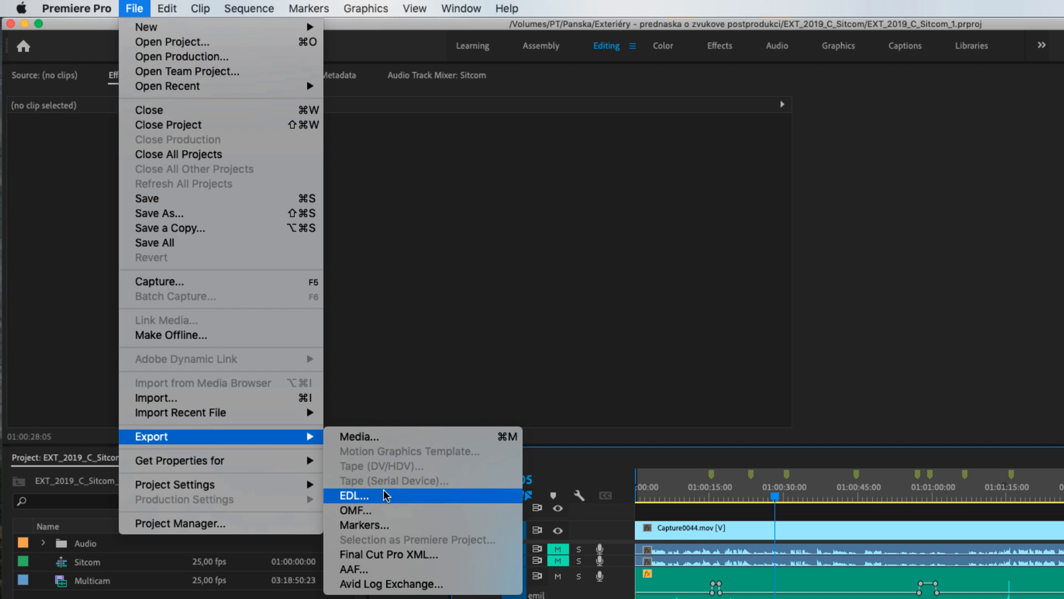
click(352, 569)
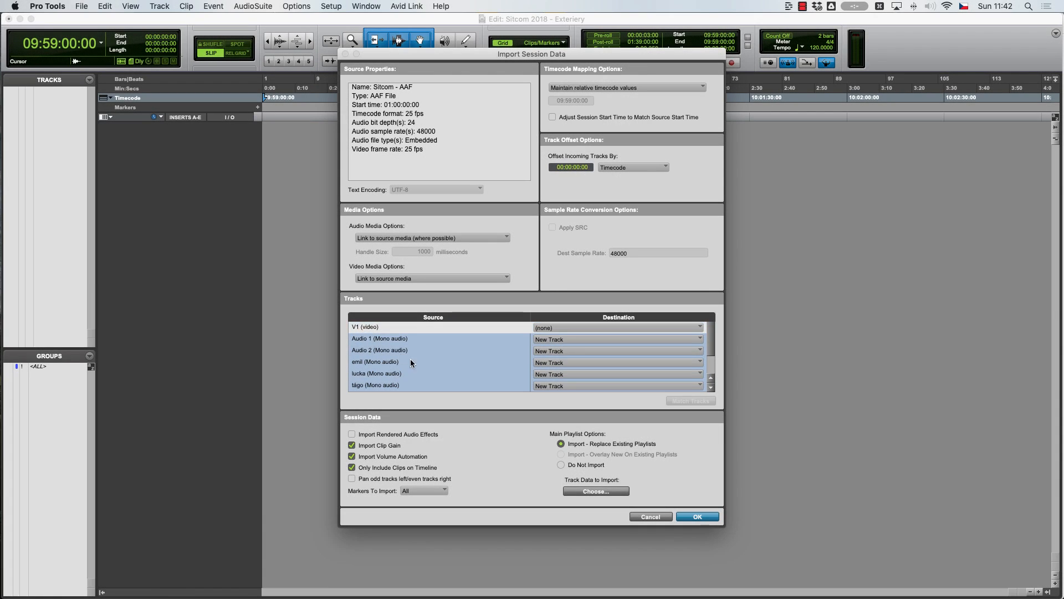
scroll(411, 373, down, 3)
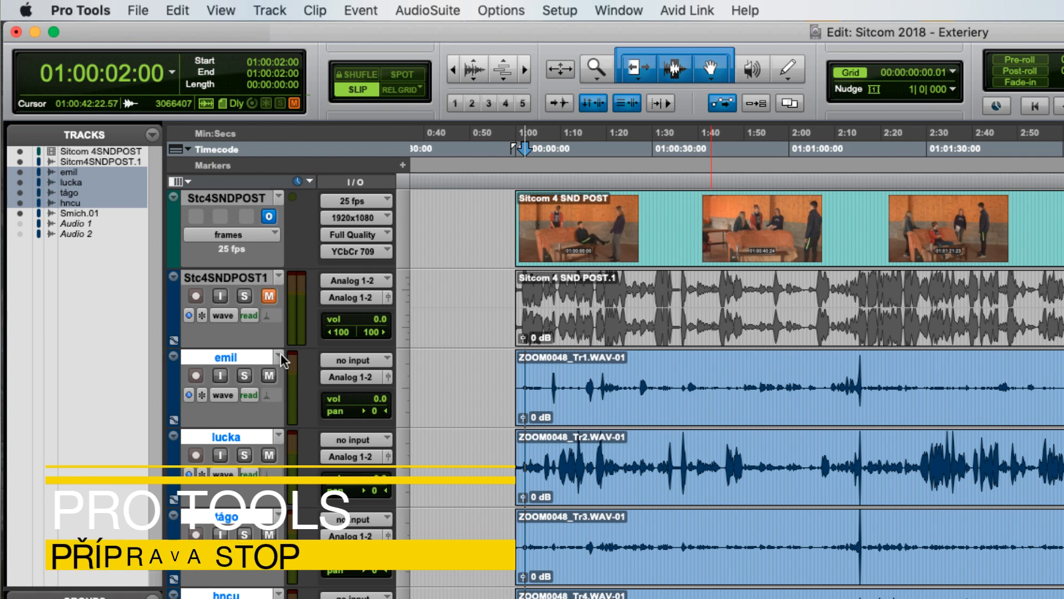
Duplicate the playlists of the selected dialogue tracks and enlarge the tracks' height to show the waveforms larger
click(280, 354)
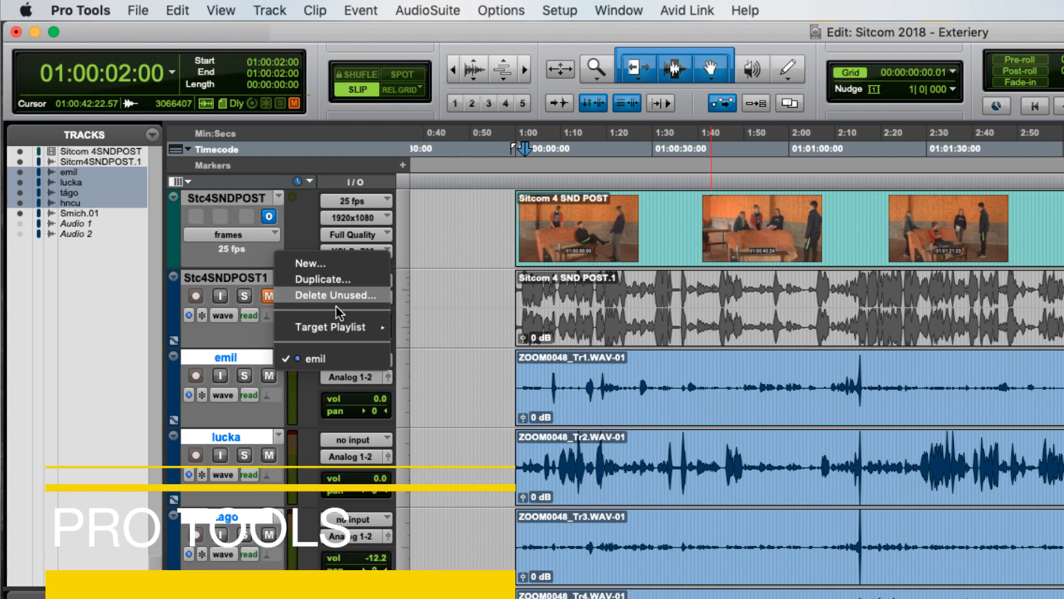
click(347, 278)
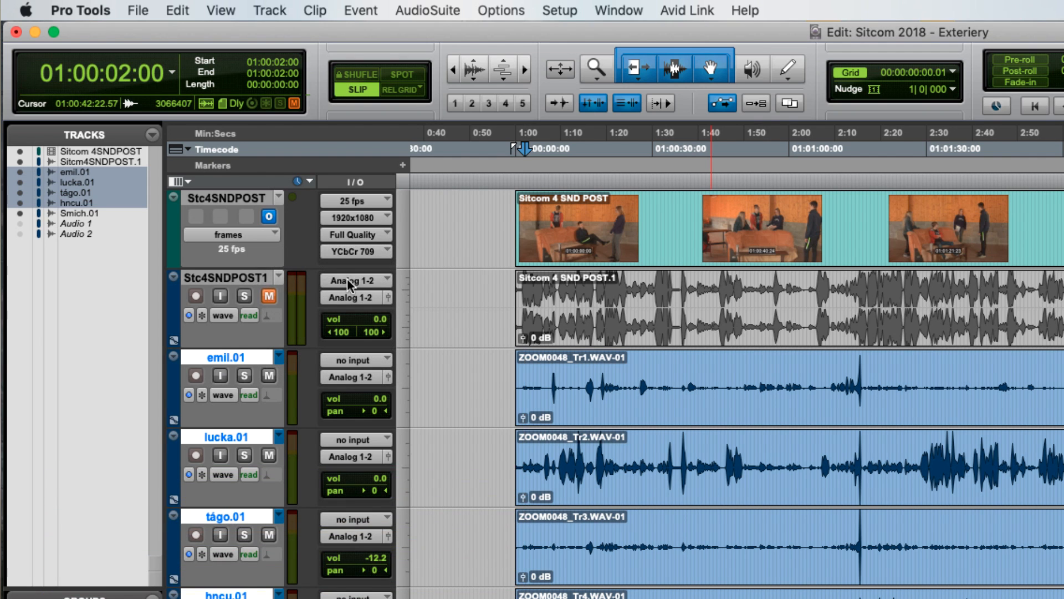
click(400, 369)
click(432, 463)
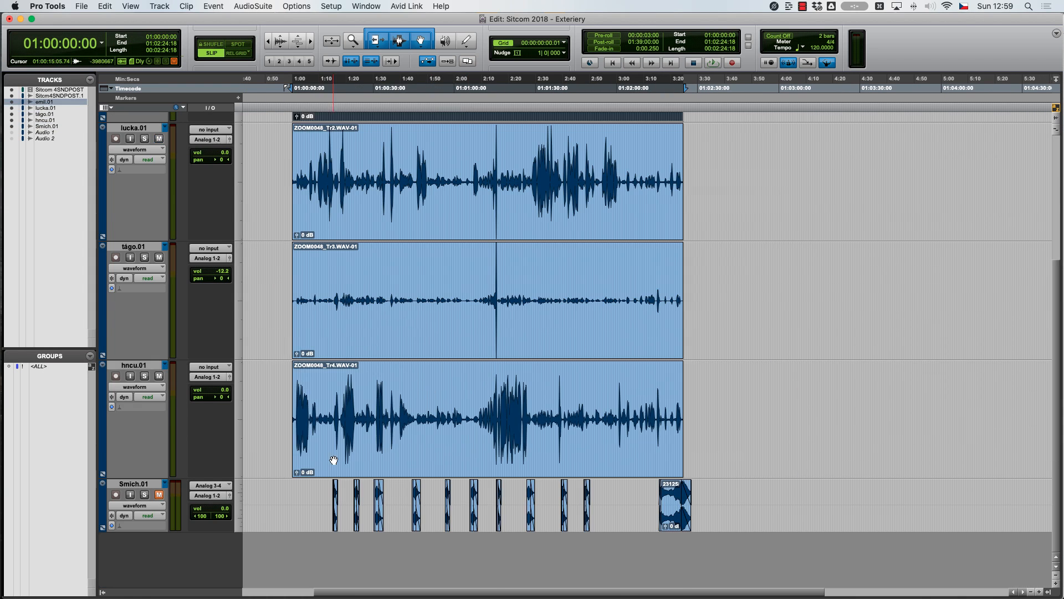
click(334, 460)
scroll(342, 443, up, 5)
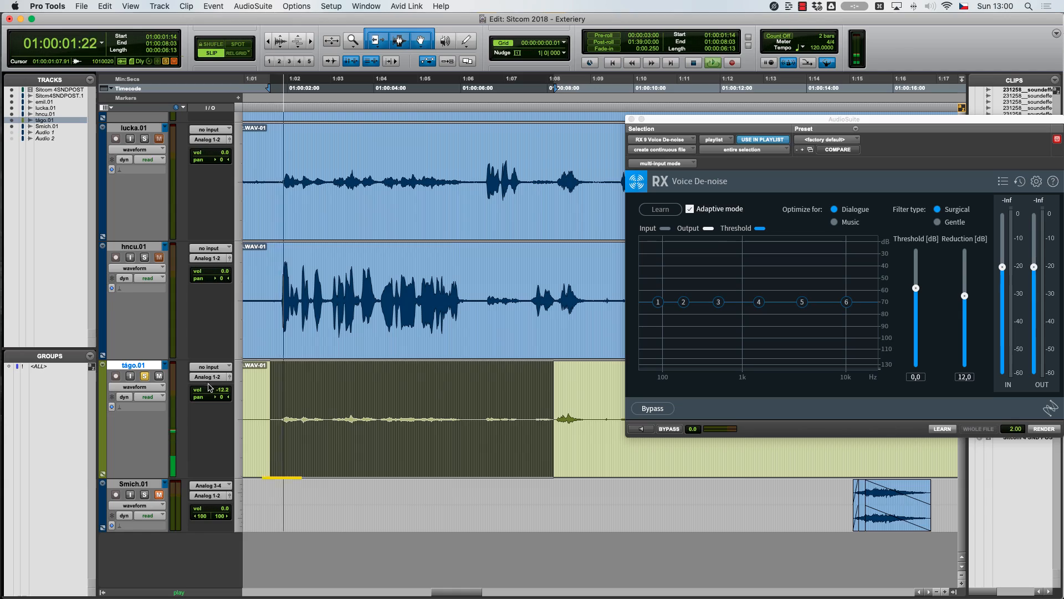
Undo the clip gain and noise-reduction processing on the tágo.01 clip
scroll(300, 426, left, 5)
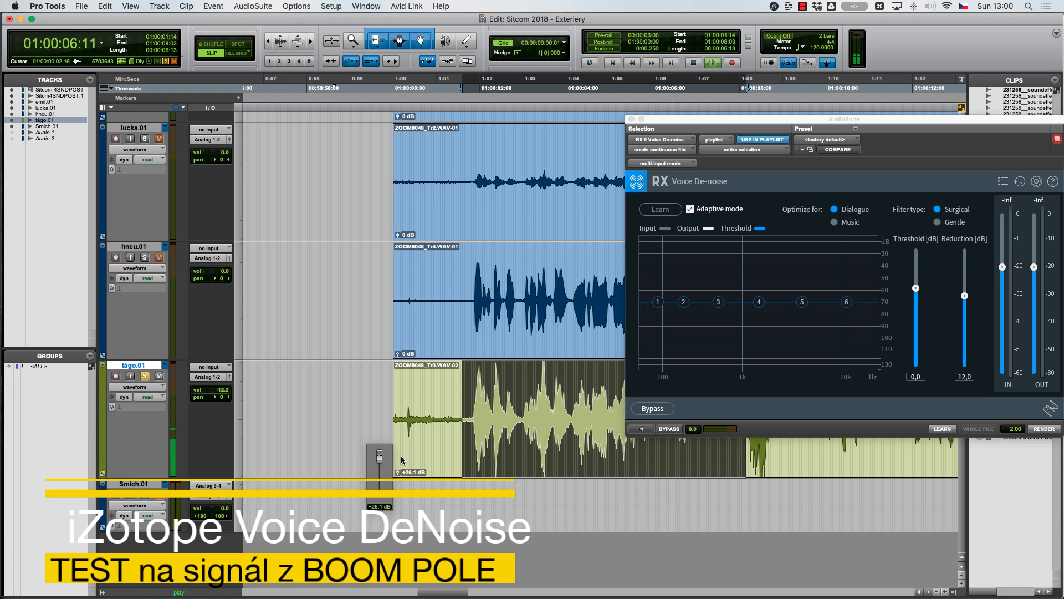
key(super+z)
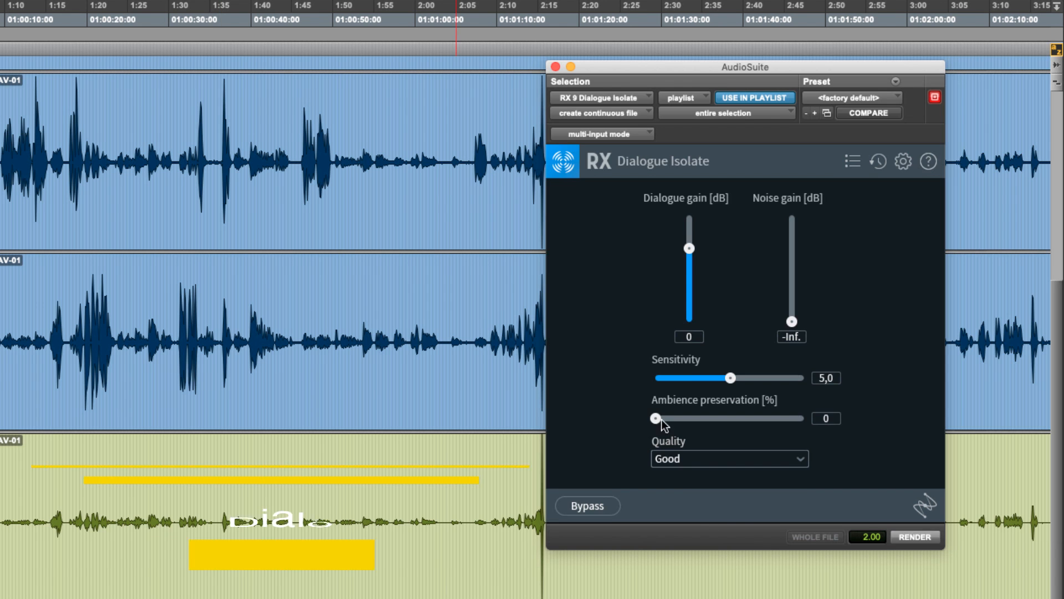
Render Dialogue Isolate on the tágo.01 selection with Best quality, sensitivity 7.0 and ambience preservation 10%, and play back the passage
click(729, 458)
click(669, 493)
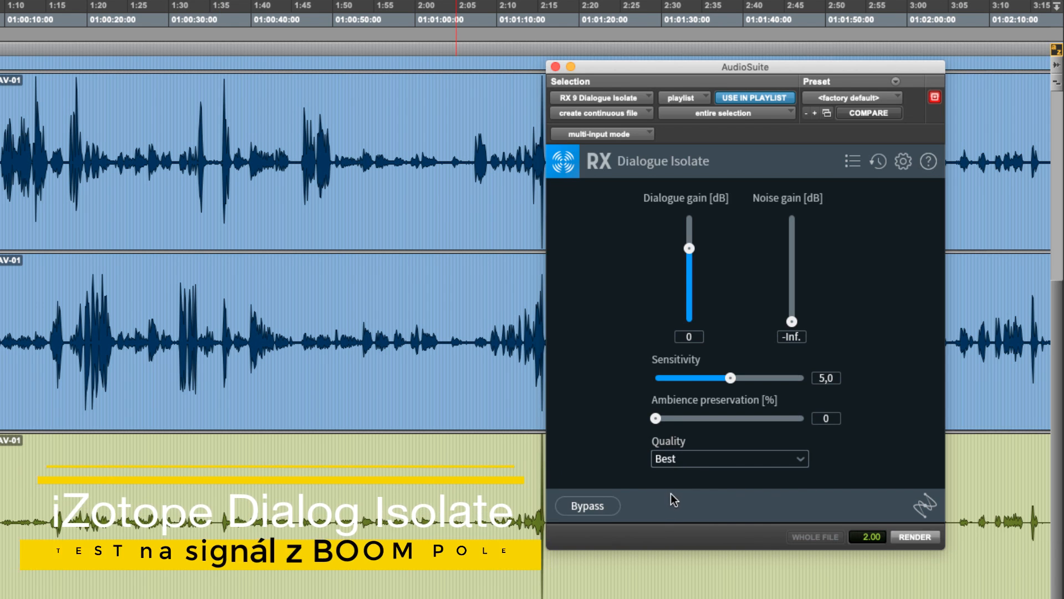
drag(744, 377, 760, 377)
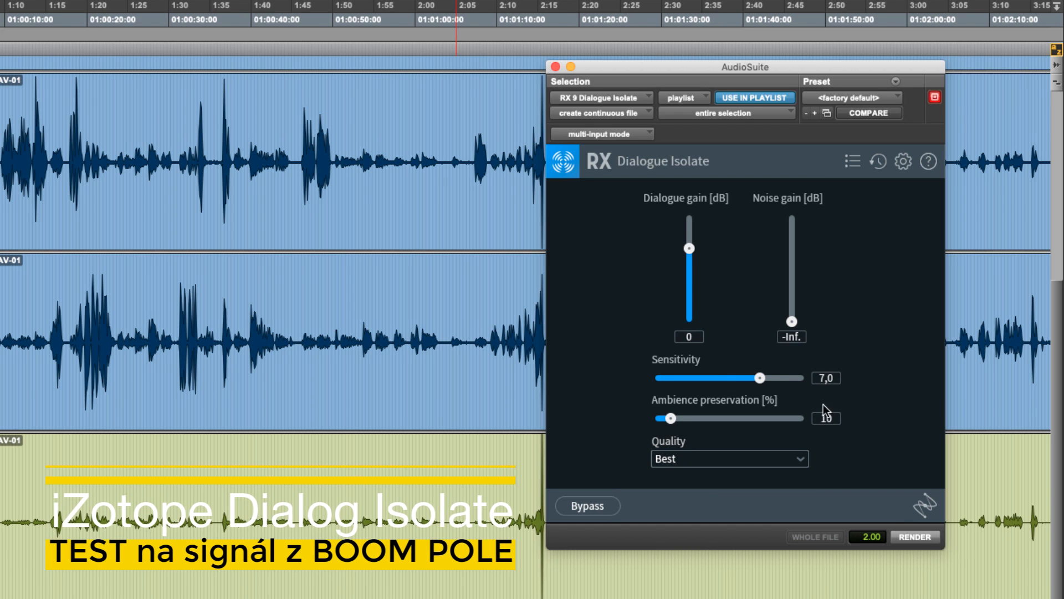
click(918, 536)
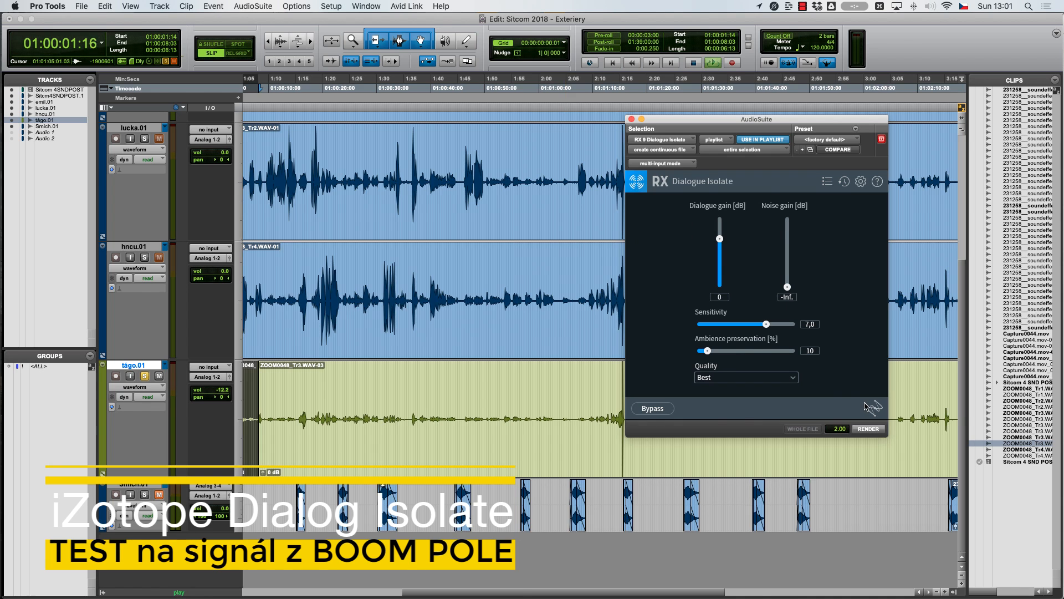
key(t)
key(t)
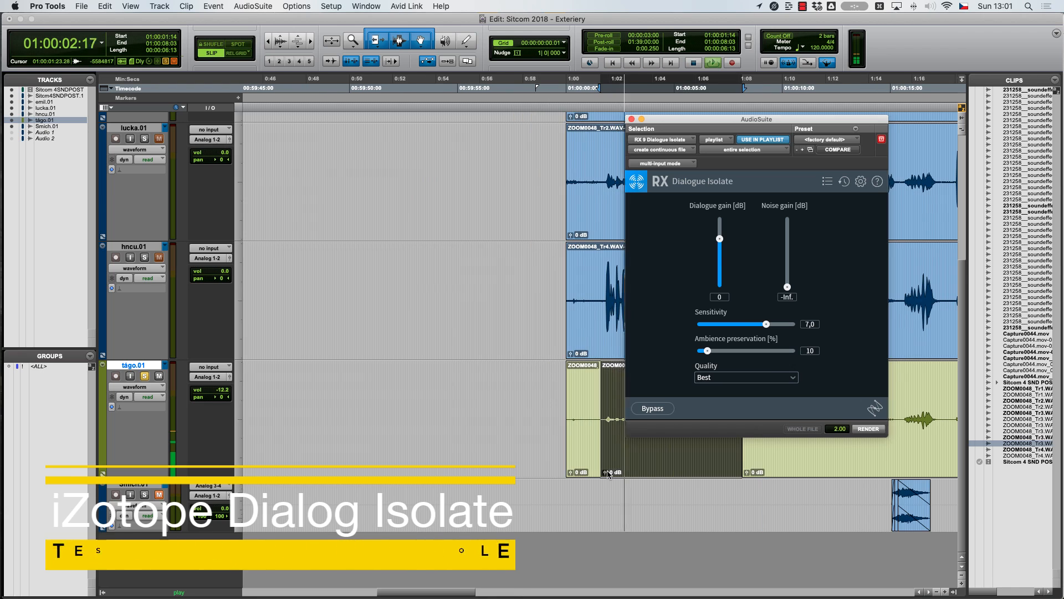
scroll(607, 474, right, 5)
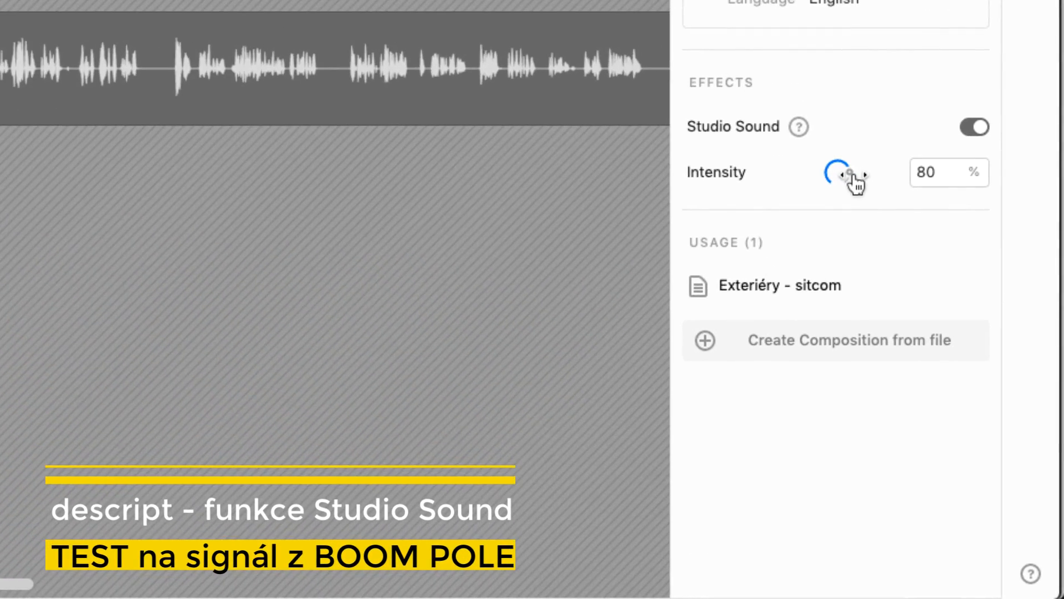
Switch to Descript and copy the Studio Sound enhanced version of ZOOM0048_Tr3.WAV-01.wav to Finder
right_click(101, 151)
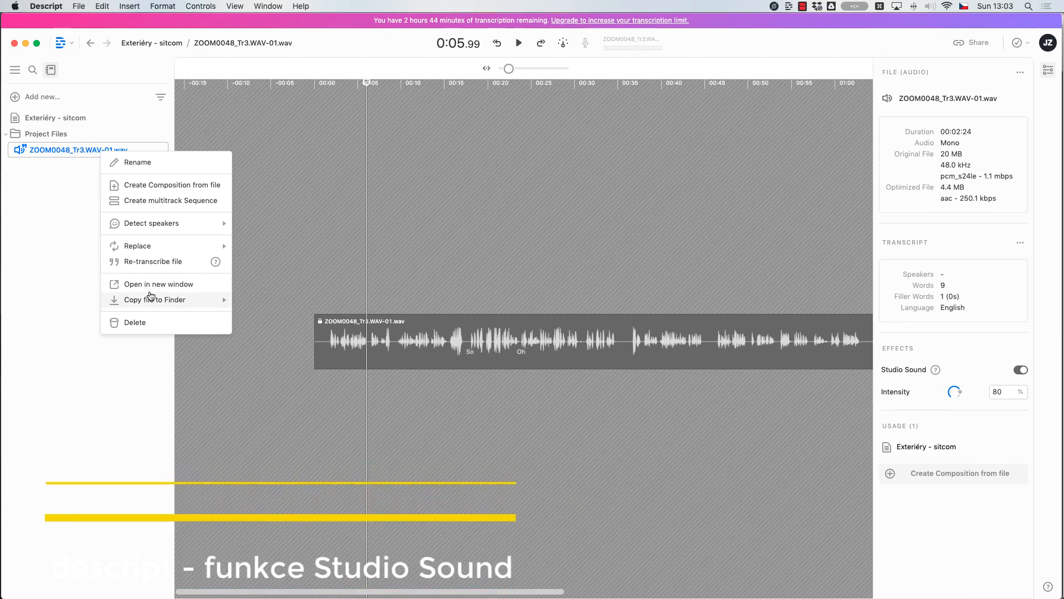
mouse_move(147, 302)
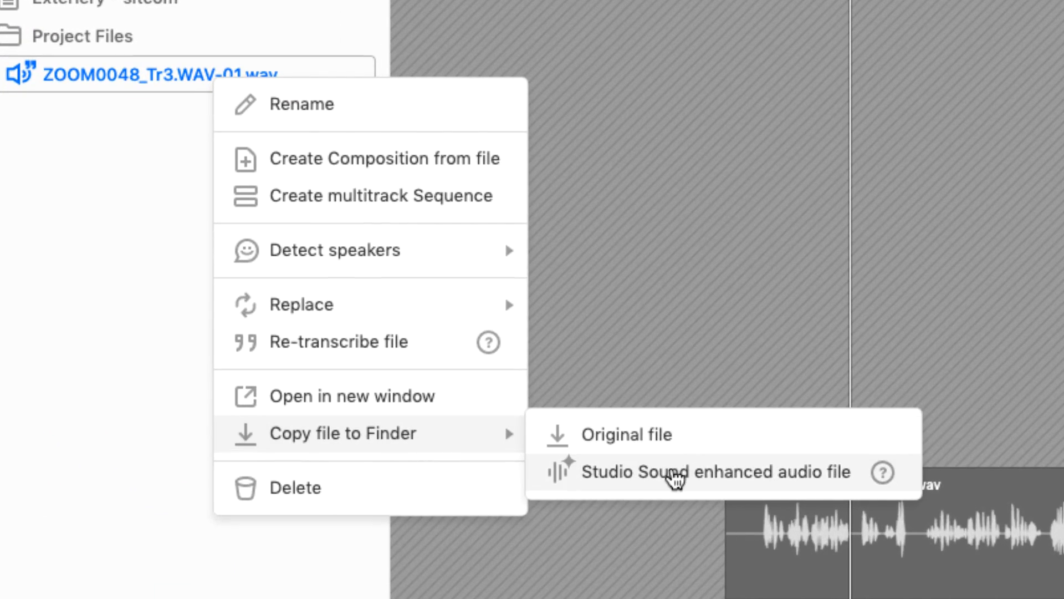
click(674, 479)
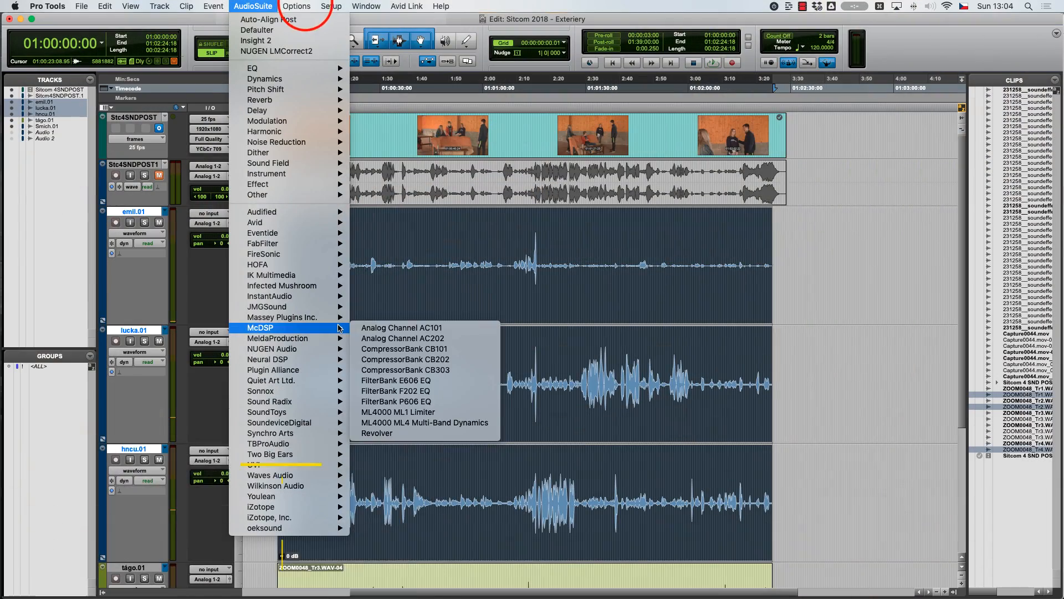
Switch to Pro Tools, align the three selected dialogue tracks to tágo.01 with Auto-Align Post, and close the plug-in
mouse_move(285, 399)
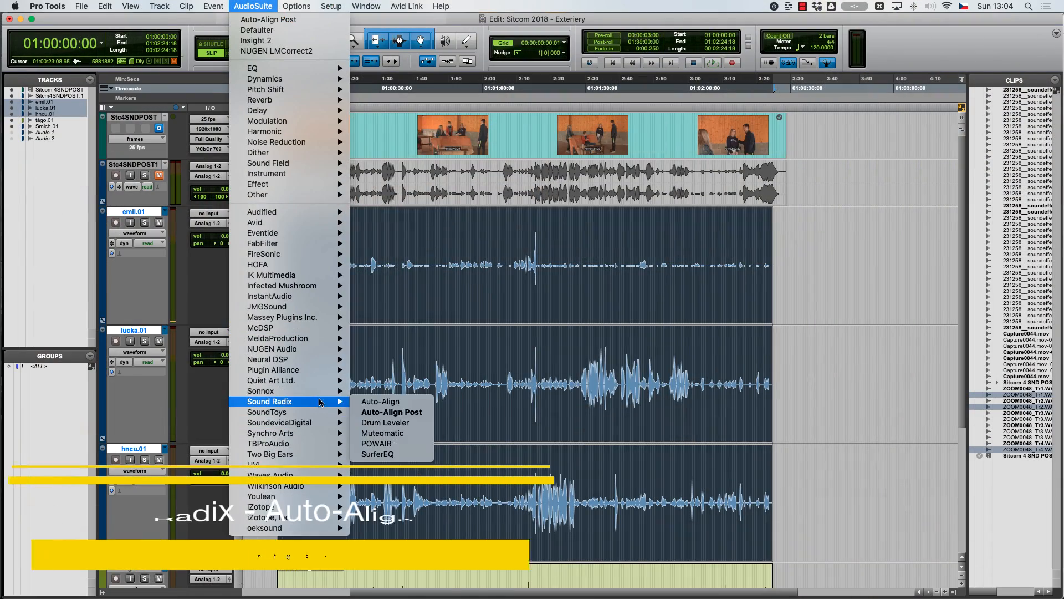
click(408, 414)
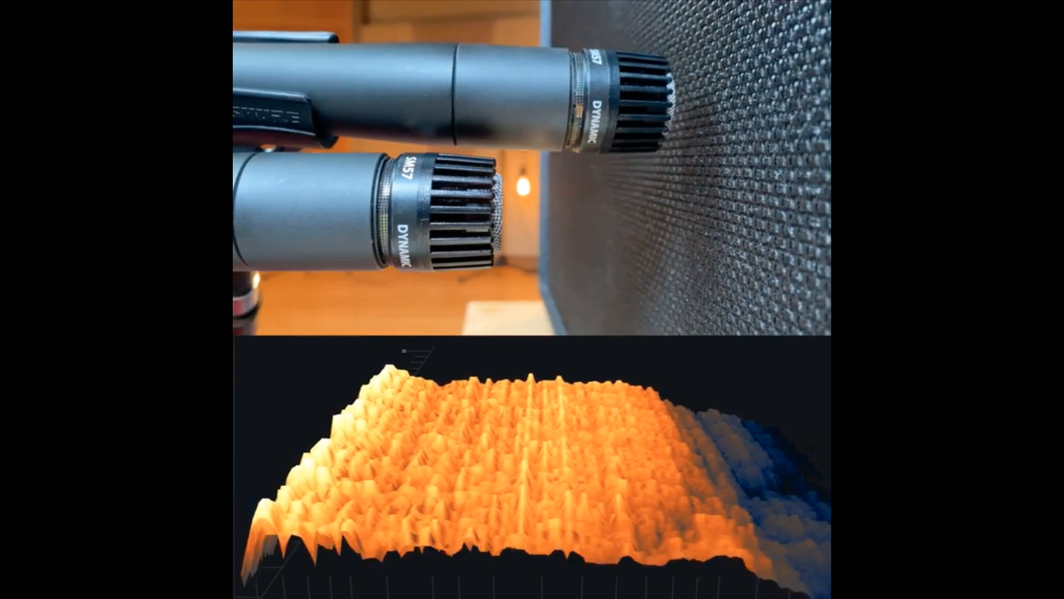
click(380, 84)
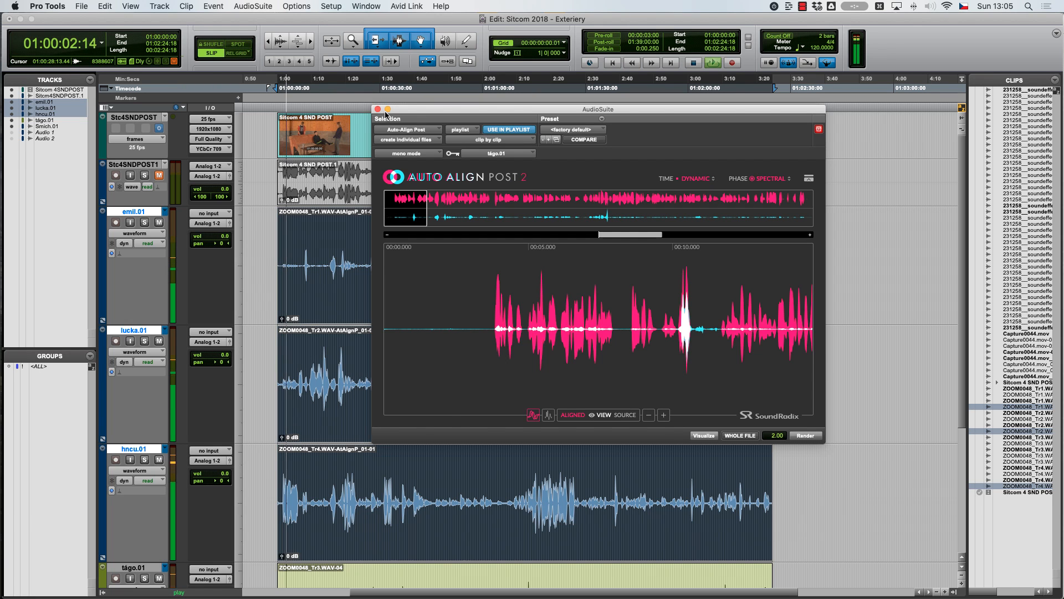
click(378, 109)
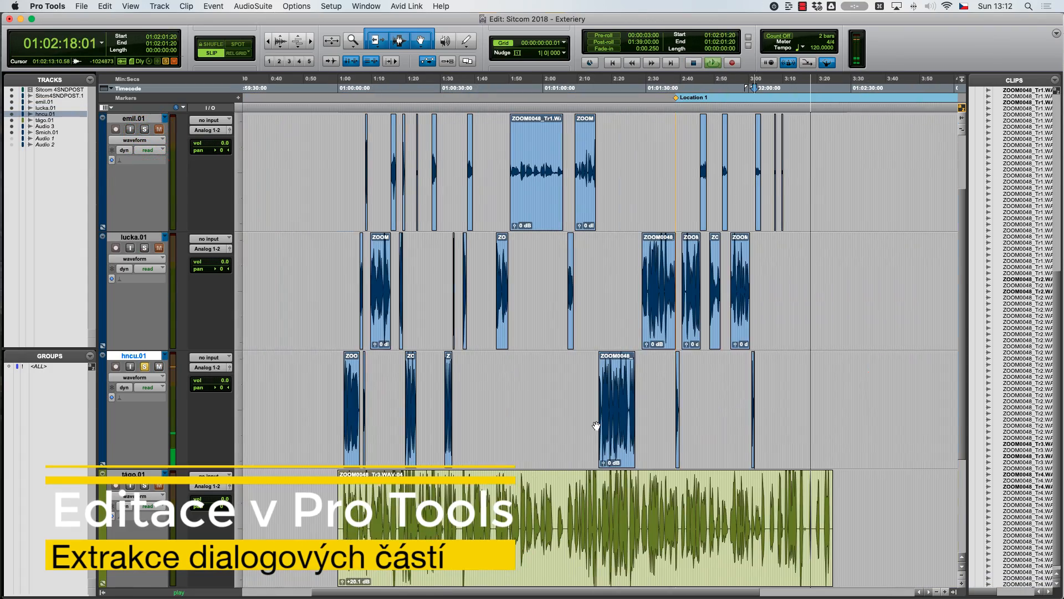
Save the session with the extracted dialogue clips
scroll(595, 426, up, 3)
key(super+s)
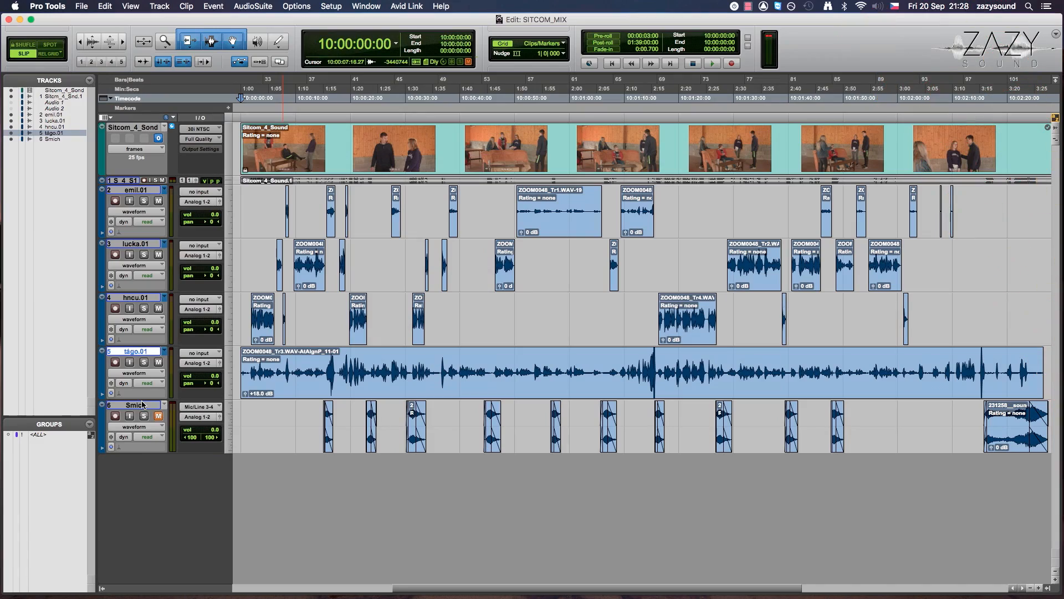
Select the tracks from the first dialogue track through Smich together with all their clips
shift+click(142, 401)
shift+click(146, 190)
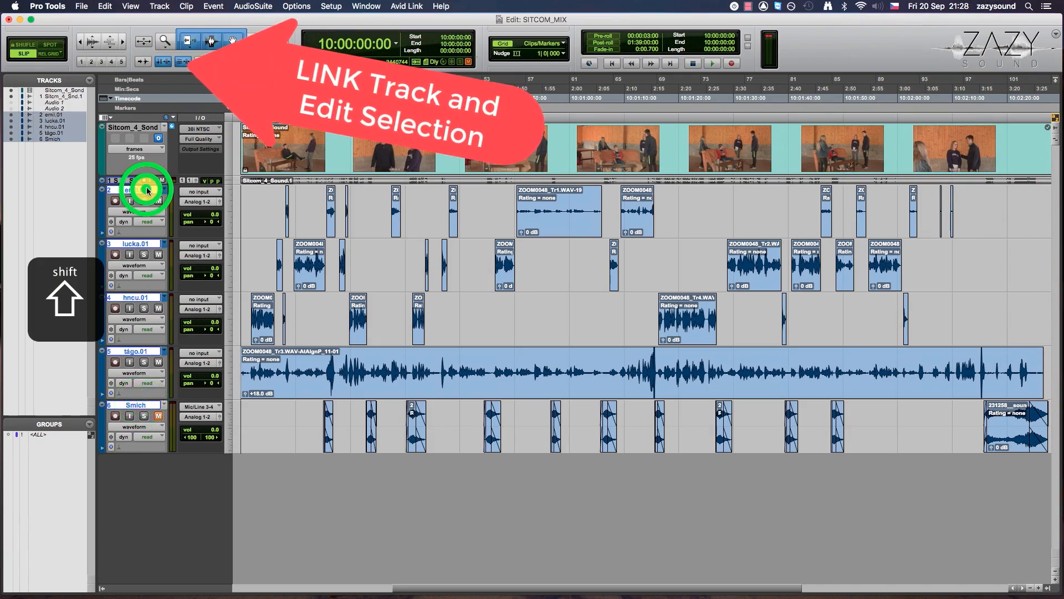
key(super+a)
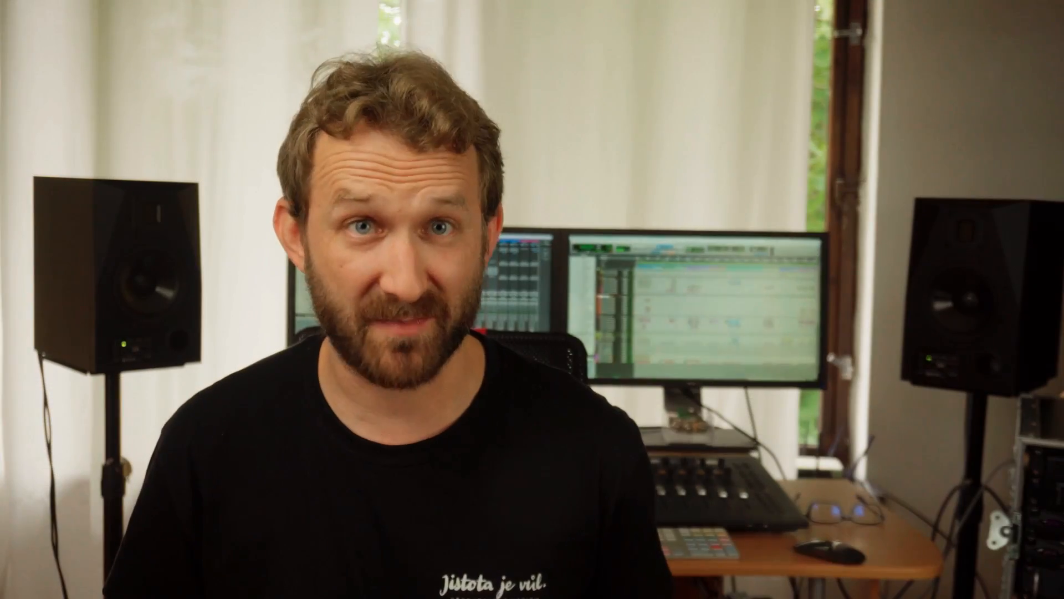
Switch to Adobe Audition and start matching the loudness of the selected multitrack clips
click(1013, 49)
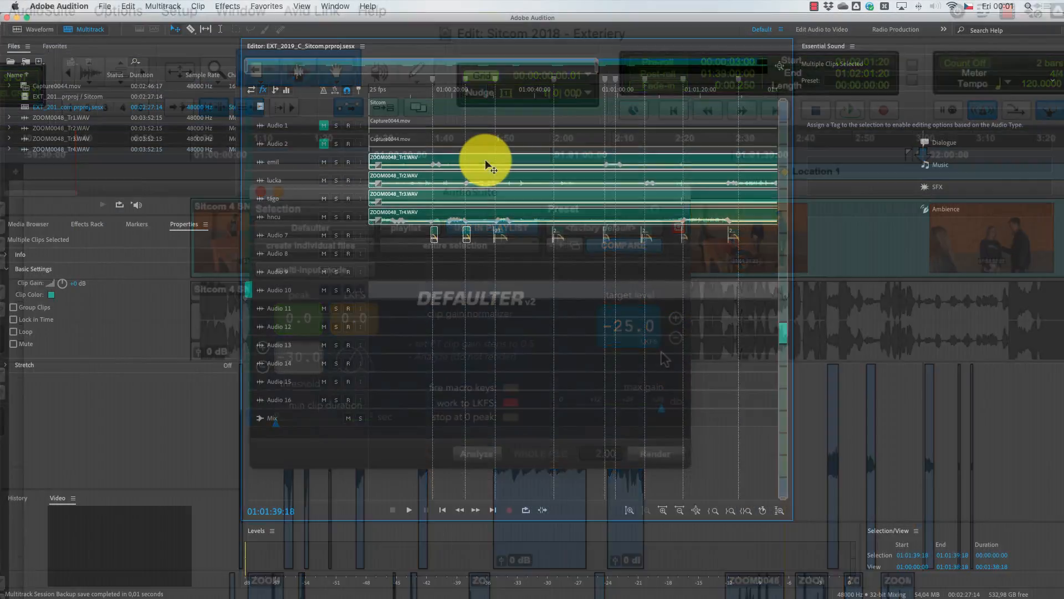
right_click(484, 159)
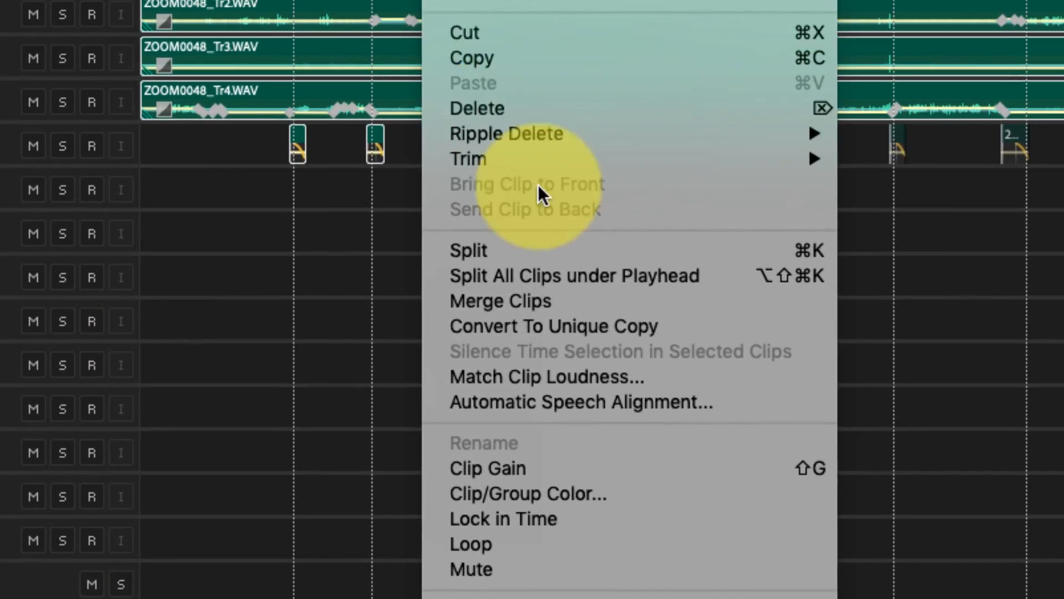
click(514, 375)
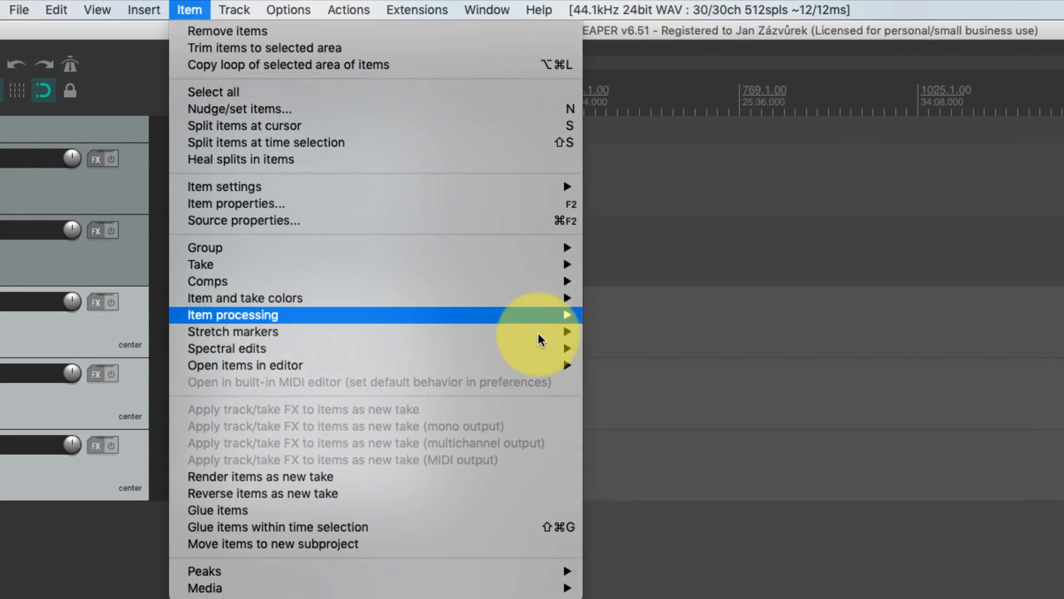
Switch to REAPER, start normalizing the selected media items, and open the choice of normalization type
mouse_move(554, 314)
click(601, 309)
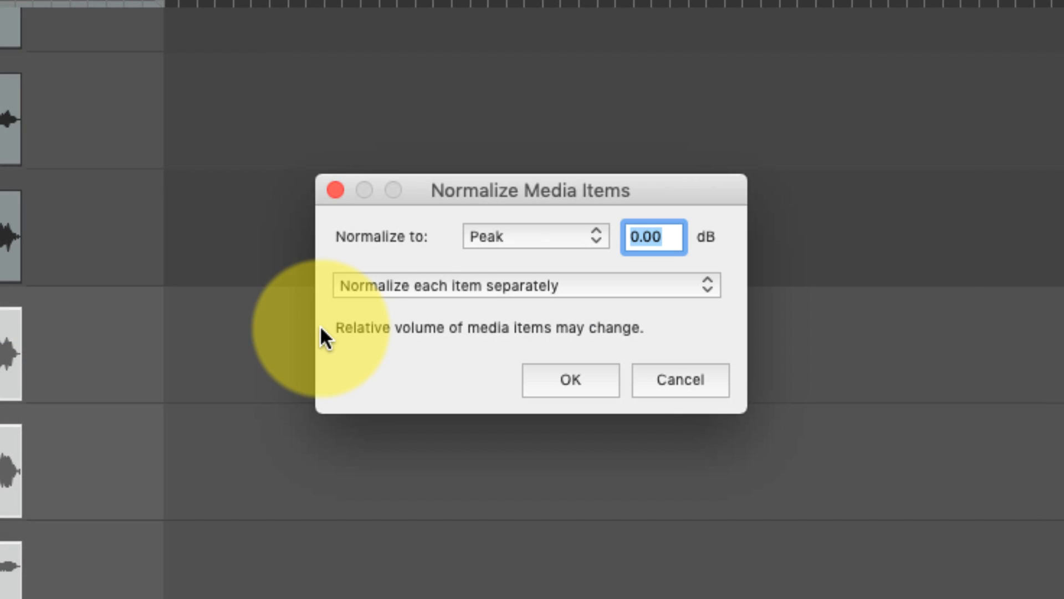
click(566, 237)
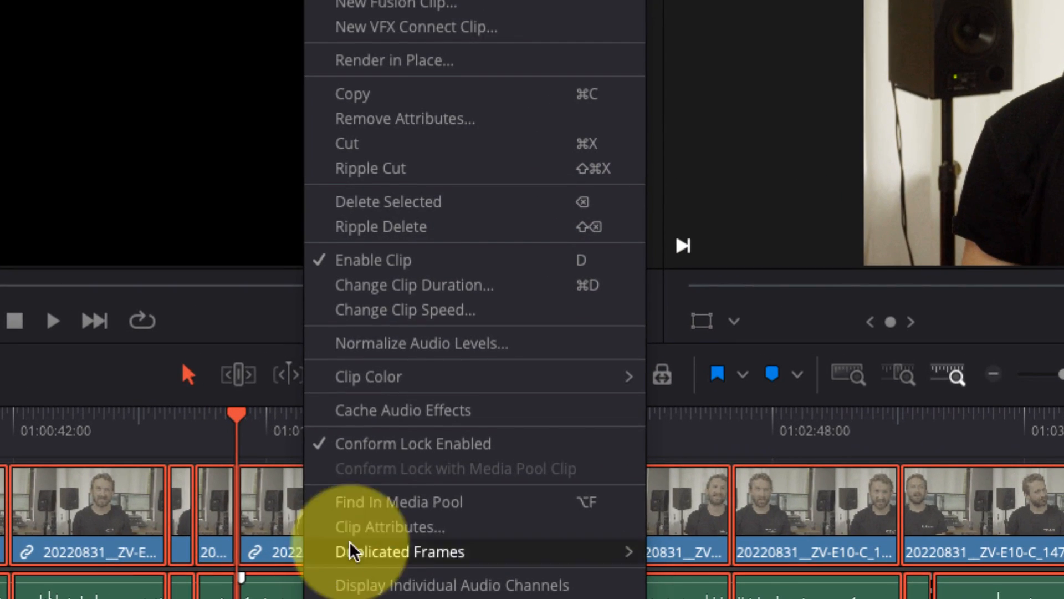
Switch to DaVinci Resolve and open the audio level normalization settings for the selected timeline clips
click(430, 335)
click(353, 408)
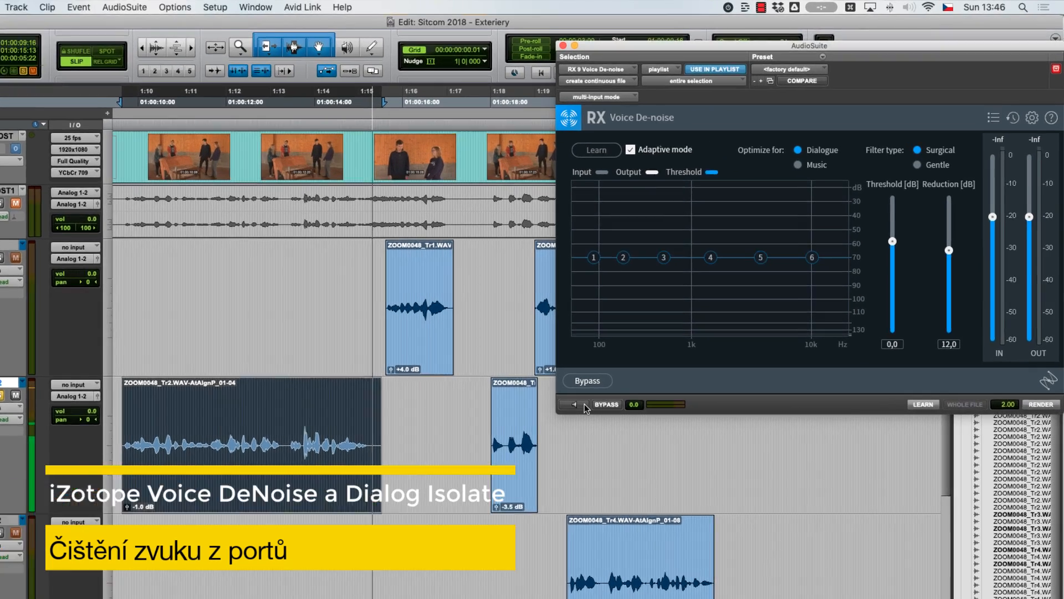
Switch to Pro Tools and preview Voice De-noise on the selected clip of the second dialogue track
click(643, 350)
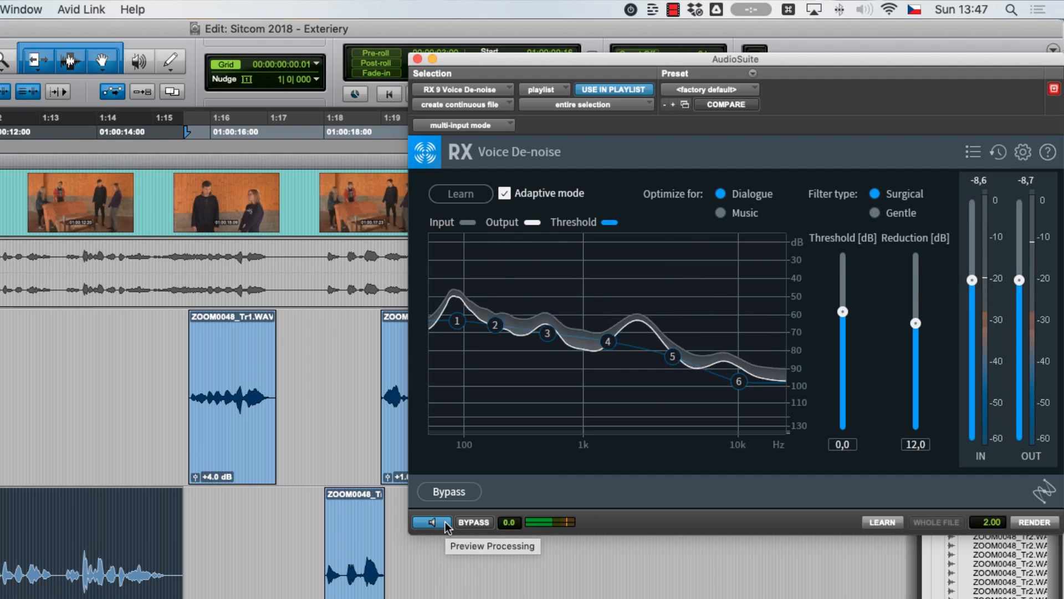
click(445, 526)
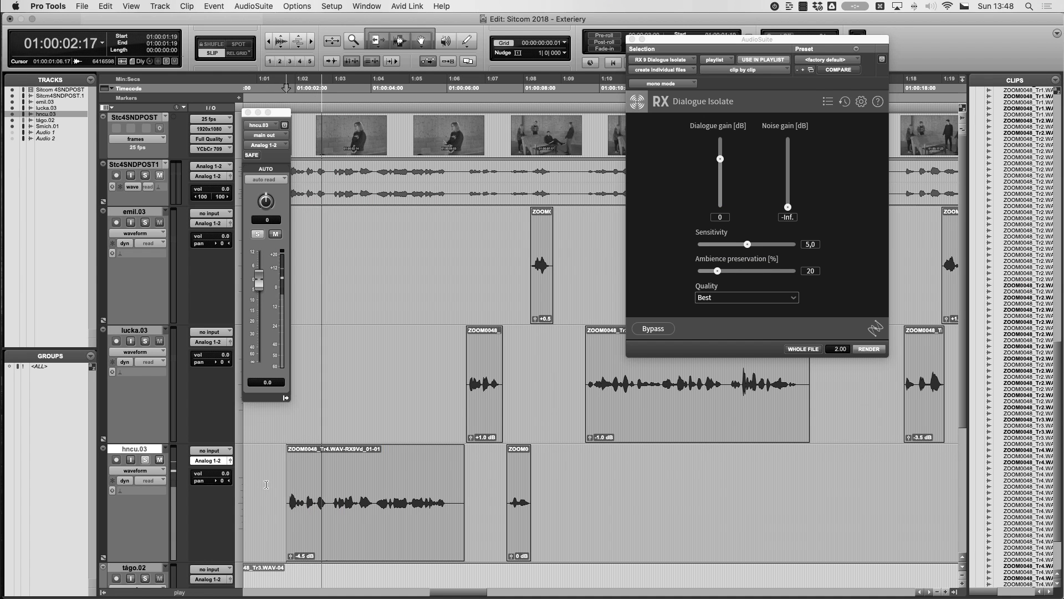